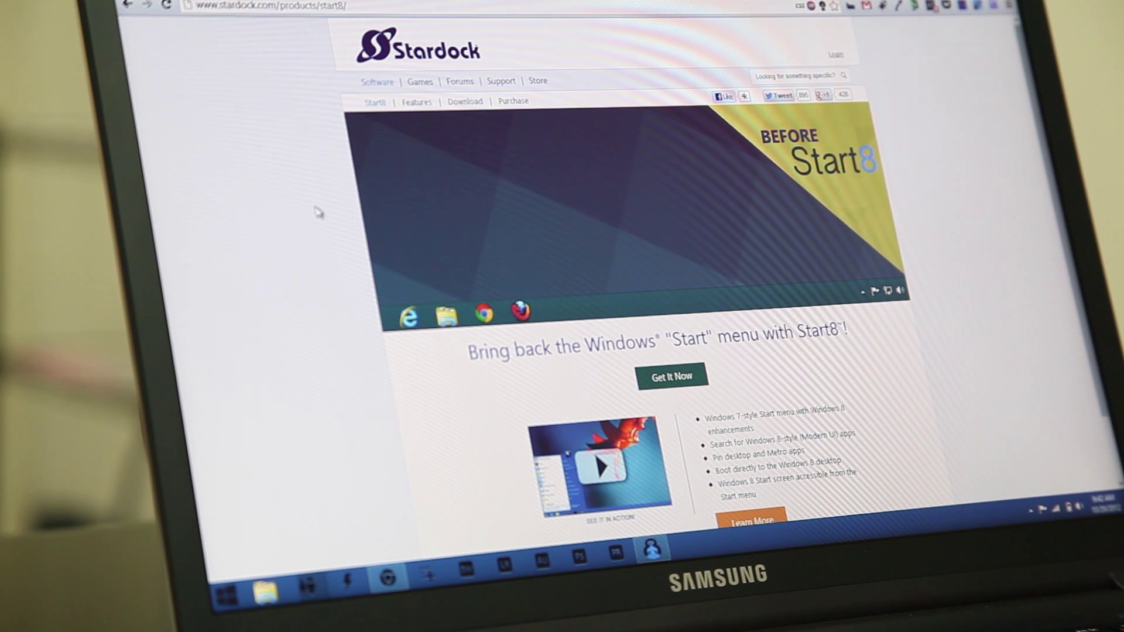
pyautogui.scroll(-1, 294, 262)
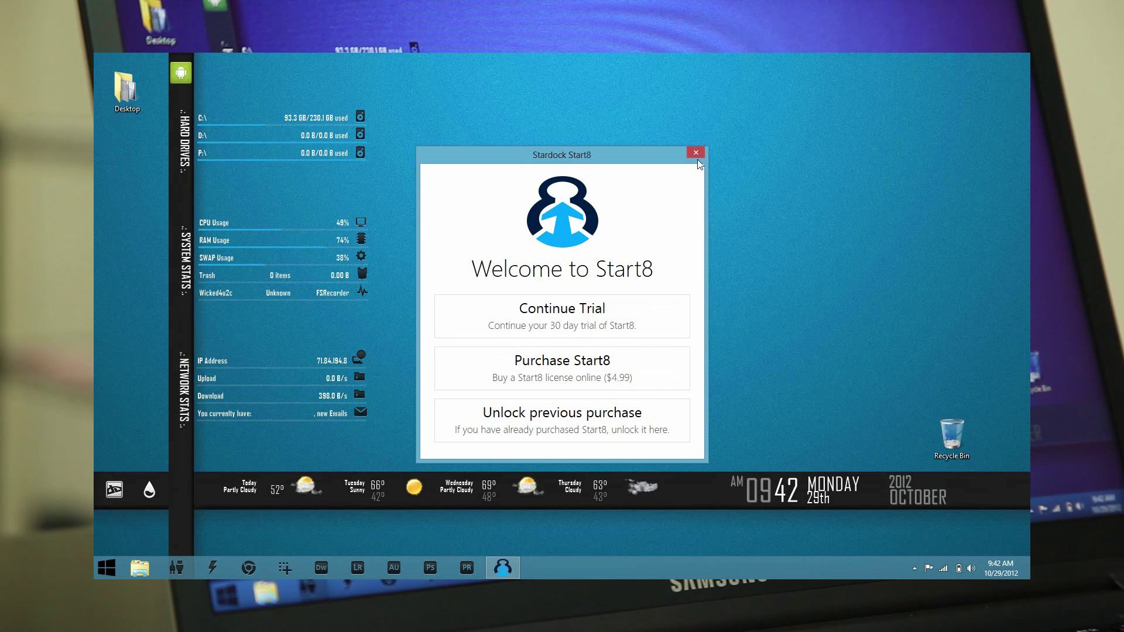
# Continue the Start8 trial and open Configure Start8 from the Start button's shortcut menu
pyautogui.click(562, 314)
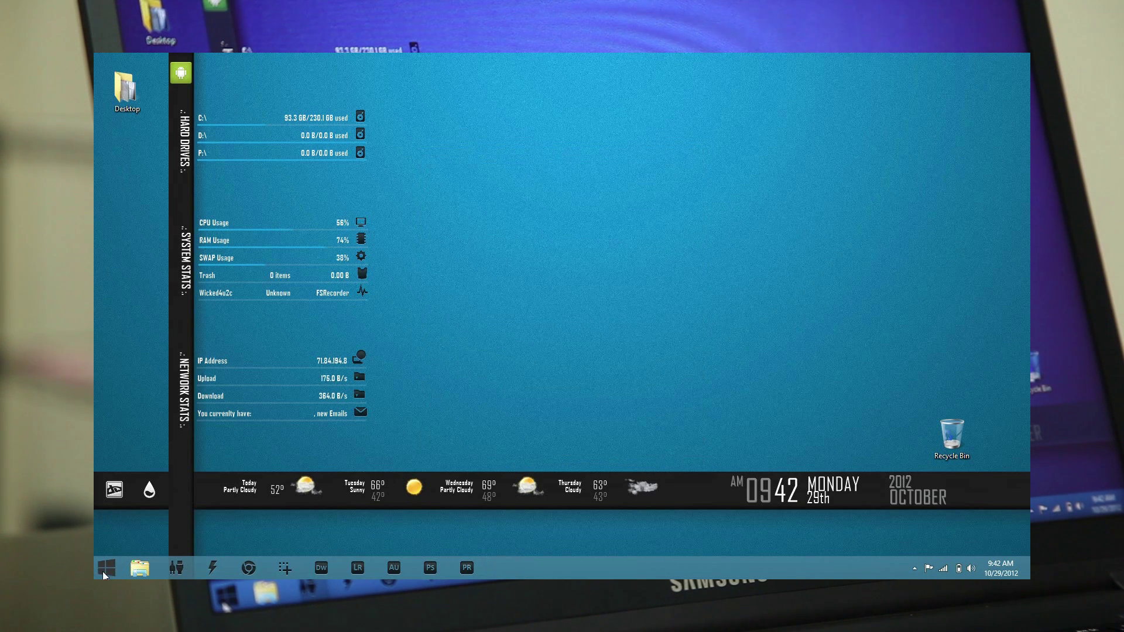
pyautogui.rightClick(105, 567)
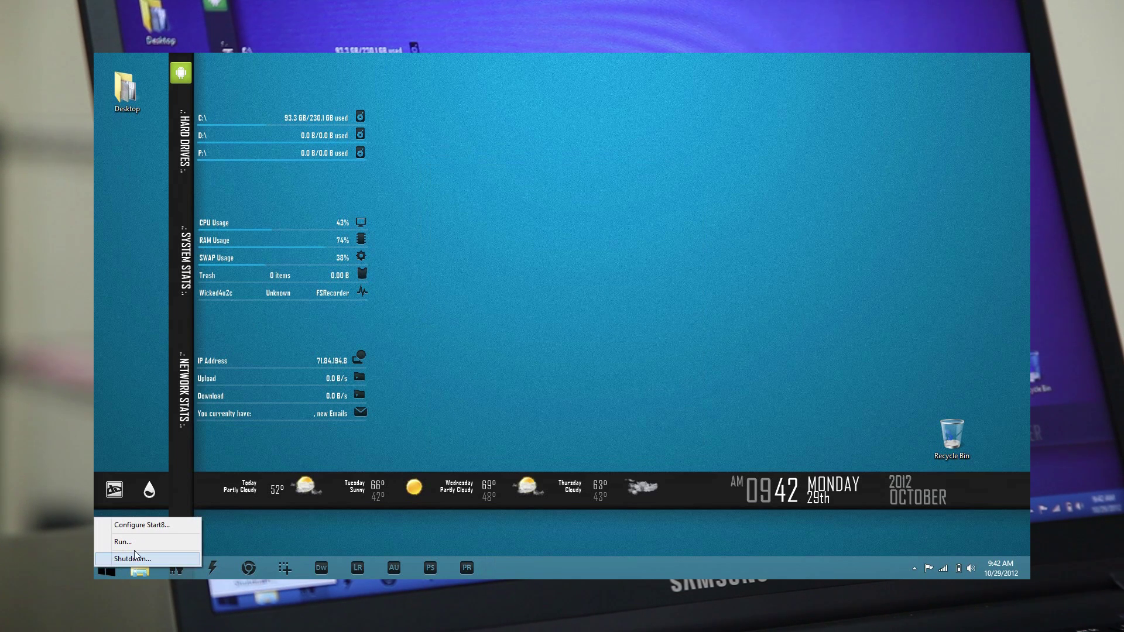
pyautogui.click(141, 525)
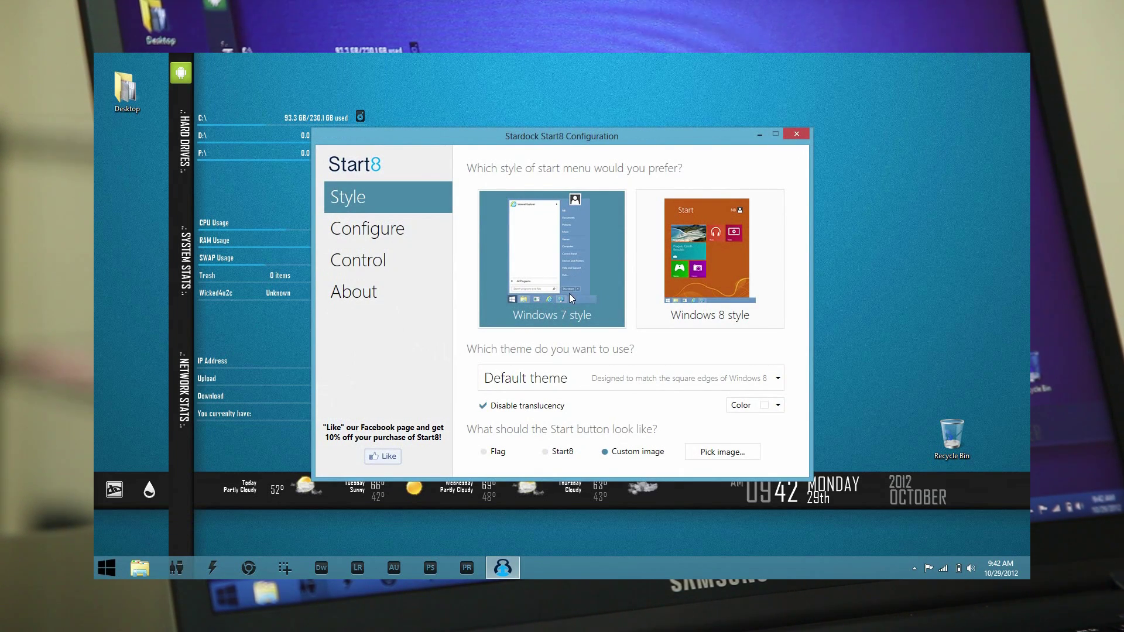
# Select the Windows 8 style Start menu and preview its apps menu
pyautogui.click(703, 272)
pyautogui.press('super')
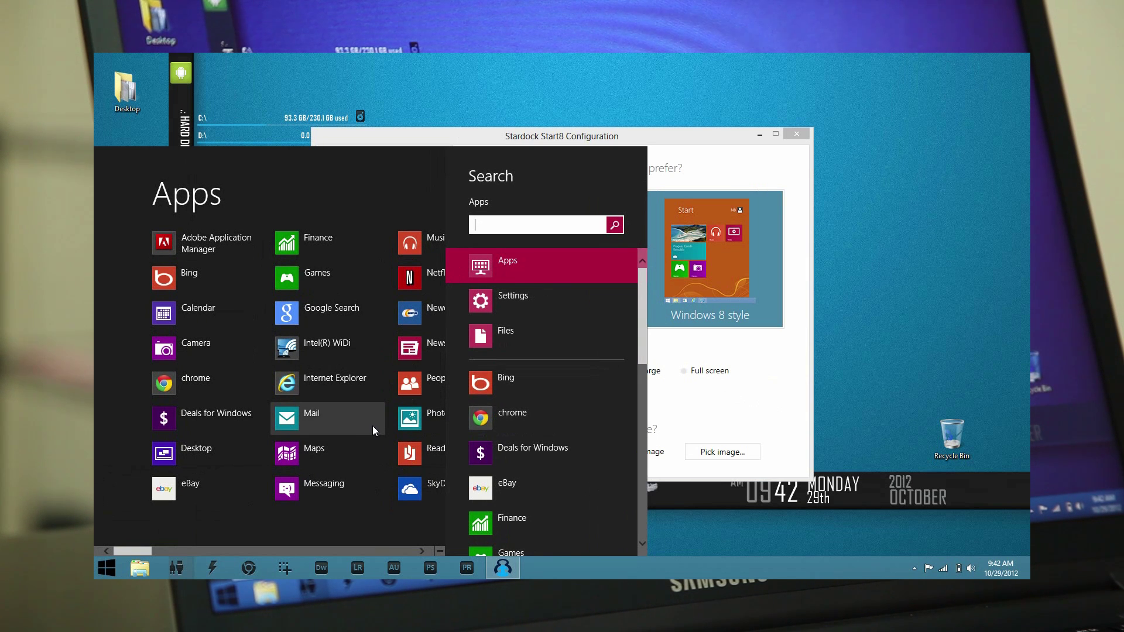
pyautogui.click(744, 356)
# Switch to the Windows 7 style Start menu, preview it, and view the Configure page
pyautogui.click(566, 265)
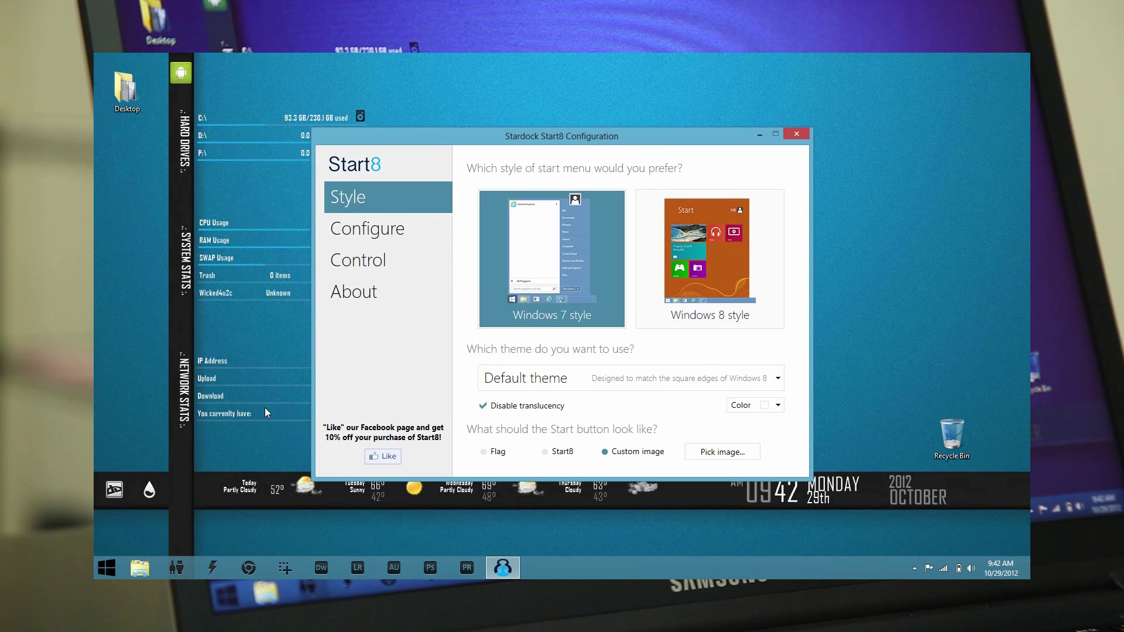
pyautogui.click(106, 572)
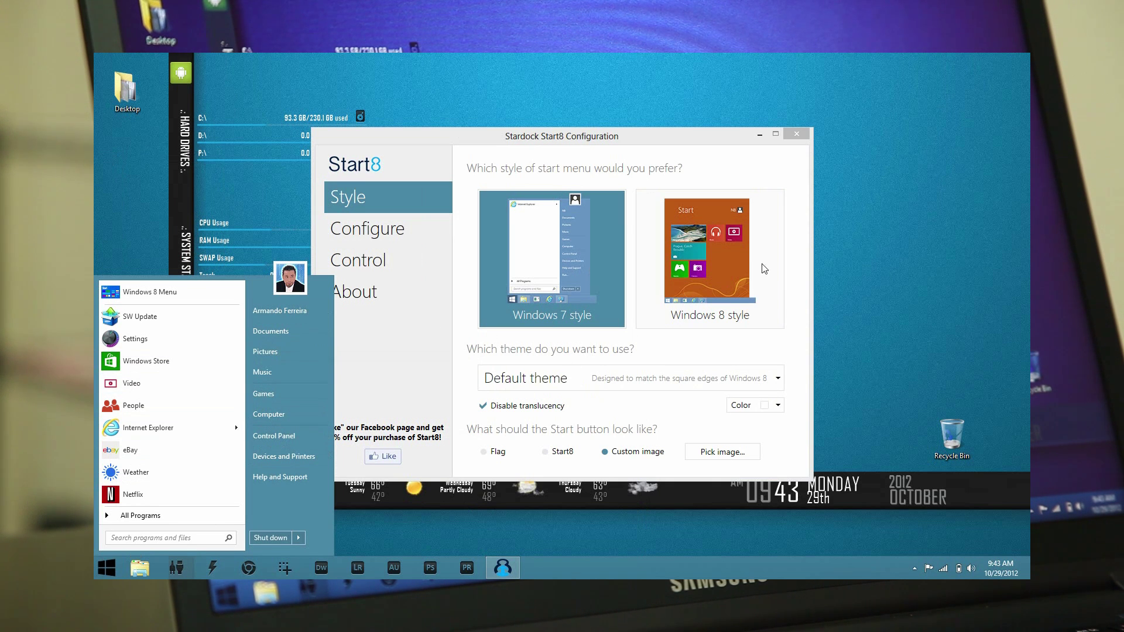
pyautogui.click(799, 244)
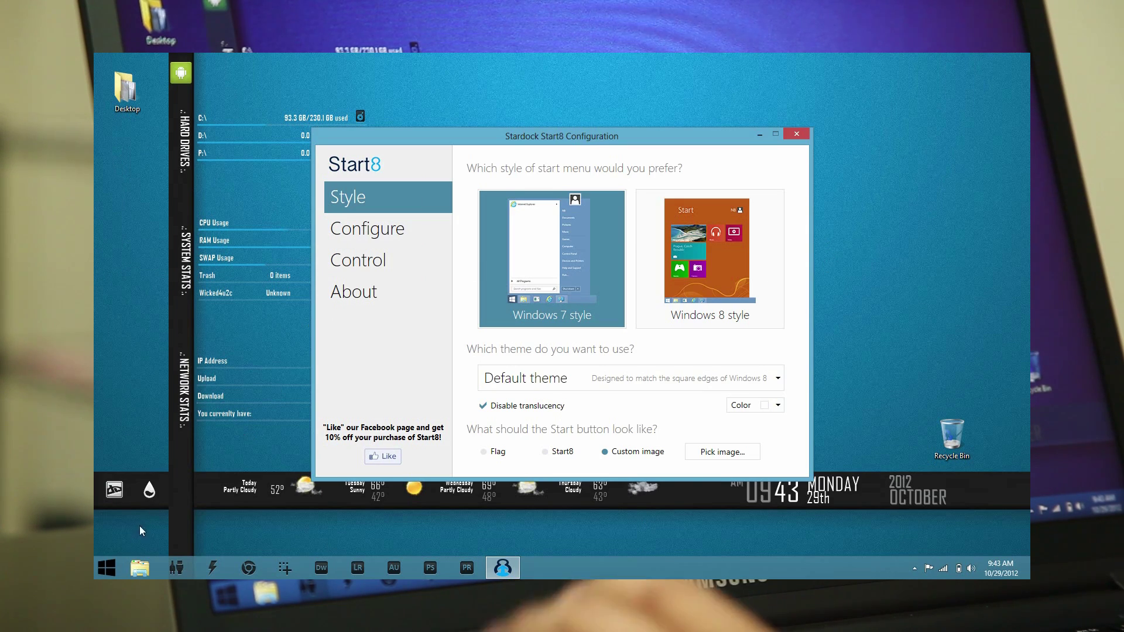
pyautogui.click(112, 566)
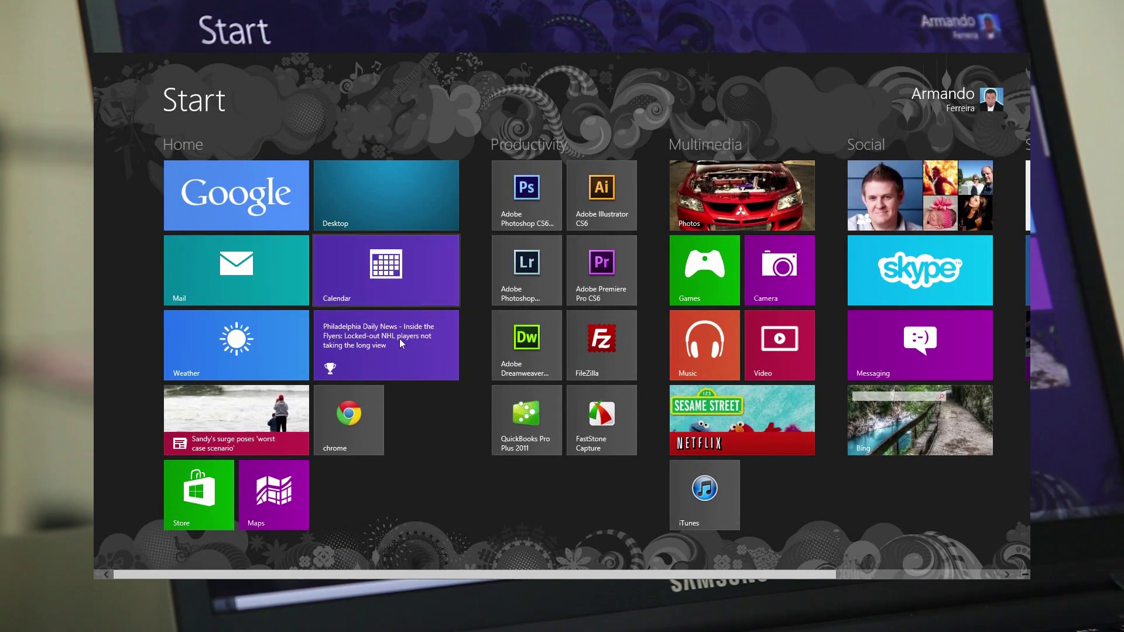
pyautogui.scroll(-2, 399, 337)
pyautogui.scroll(2, 266, 332)
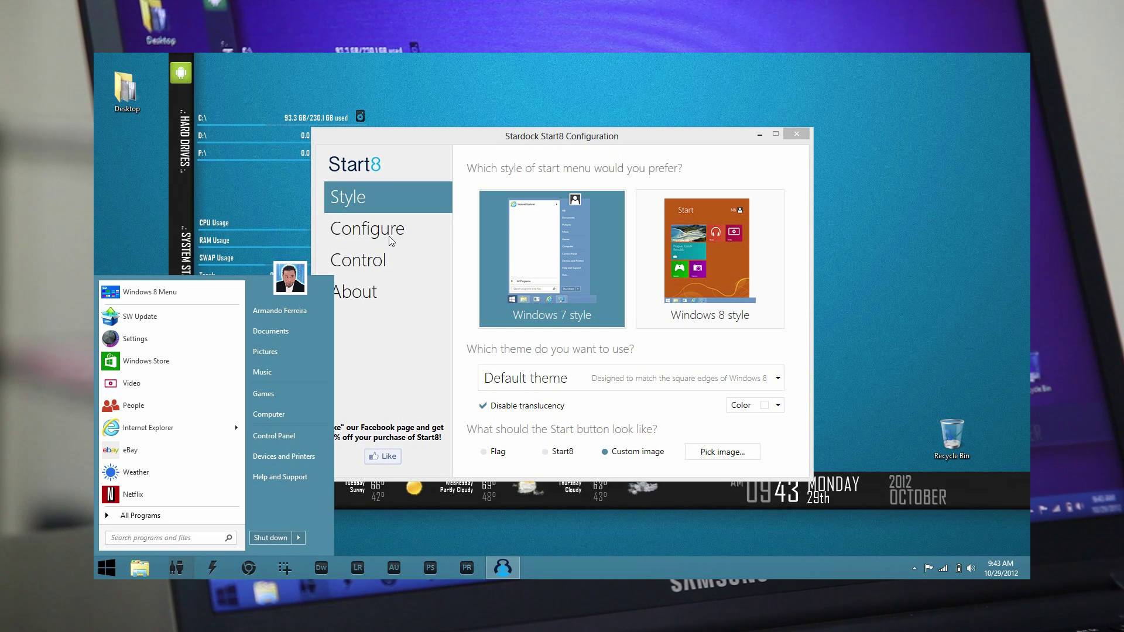
pyautogui.click(390, 235)
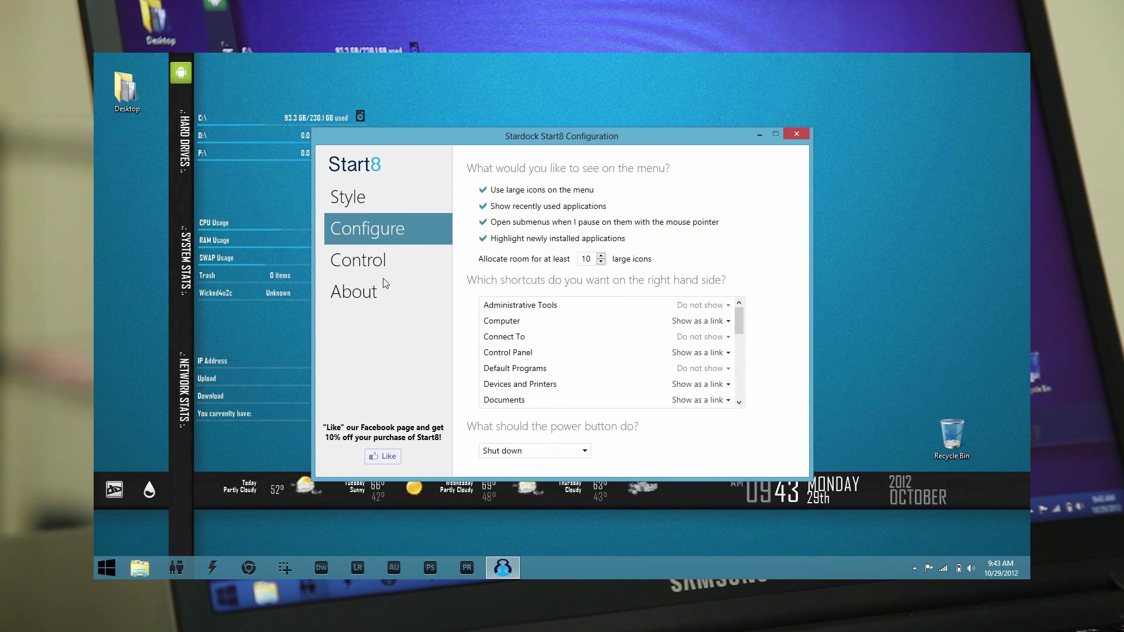
pyautogui.click(377, 268)
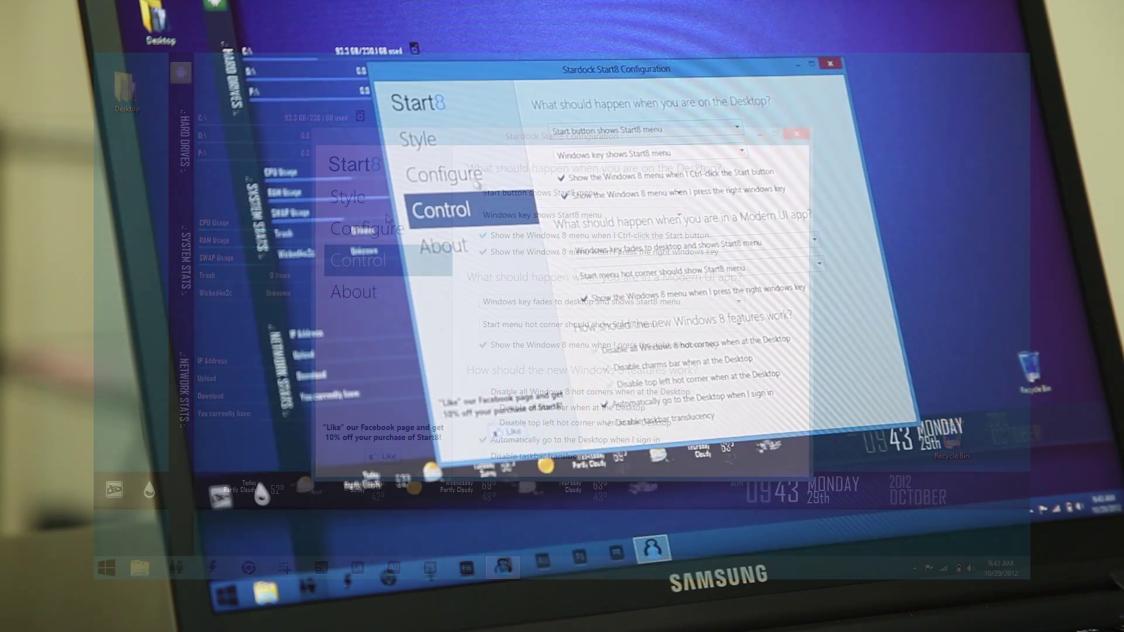
pyautogui.click(437, 135)
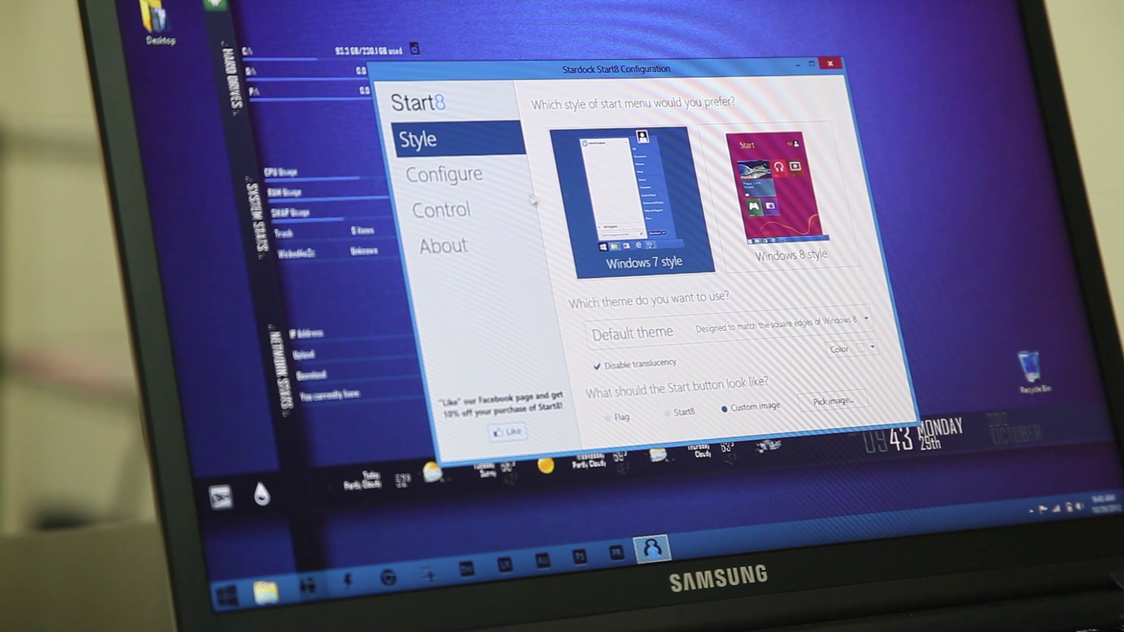